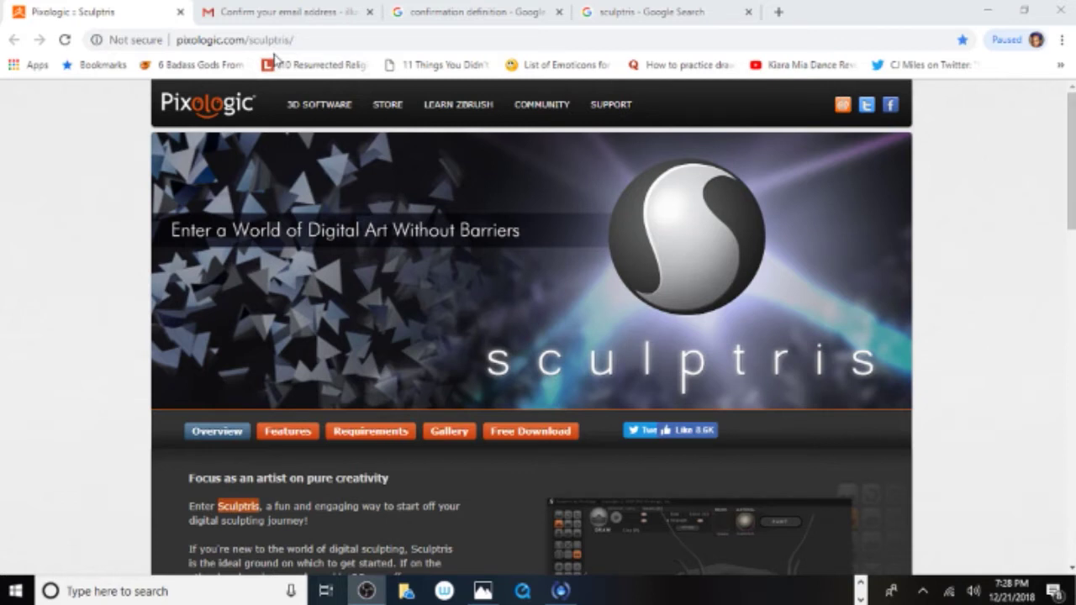
Step: Open the Sculptris Free Download window from the product page
click(530, 436)
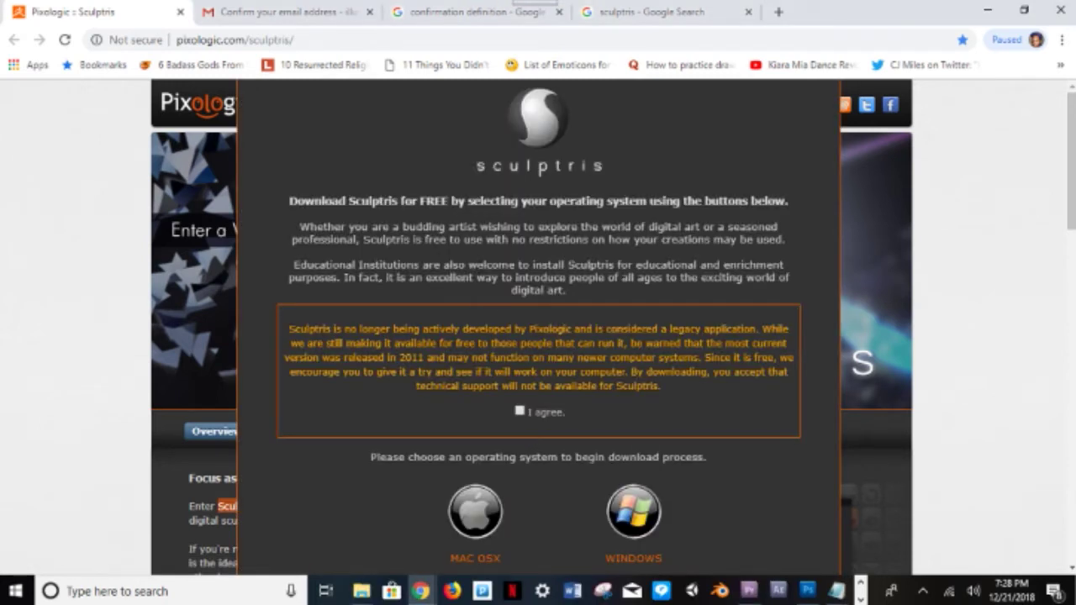
Step: Agree to the legacy software terms and pick the Windows version
click(520, 412)
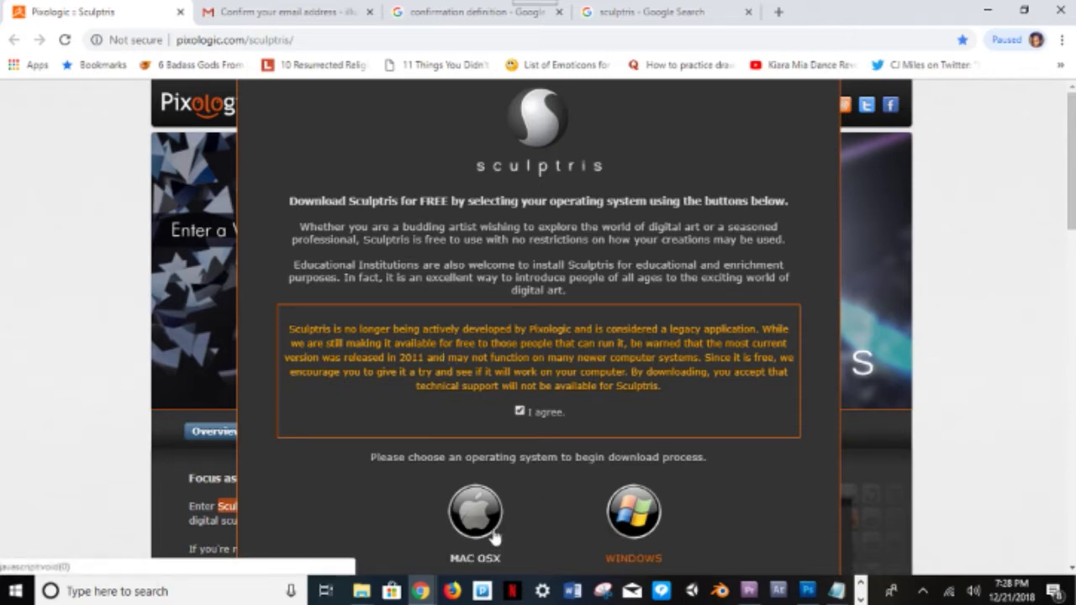
click(634, 517)
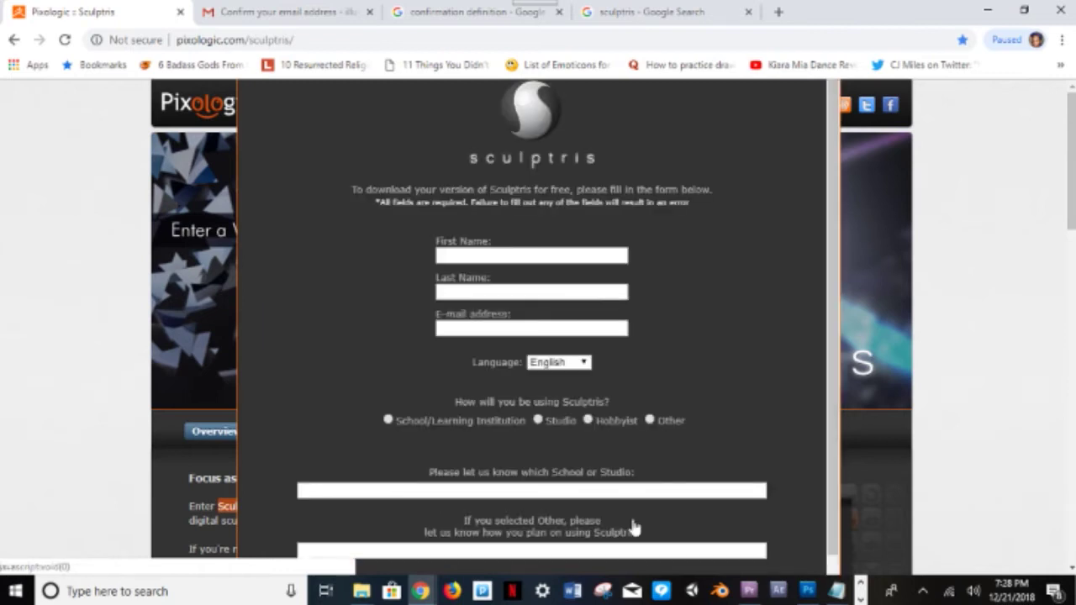
Step: Enter the user's capitalised first name and last name in the form
click(508, 256)
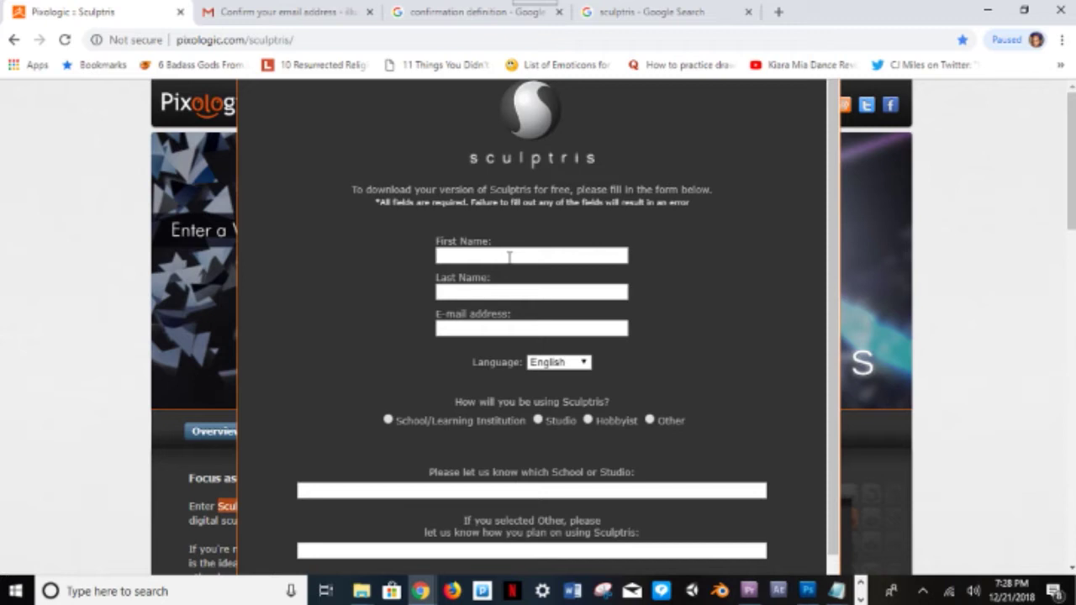
key(Caps_Lock)
key(Caps_Lock)
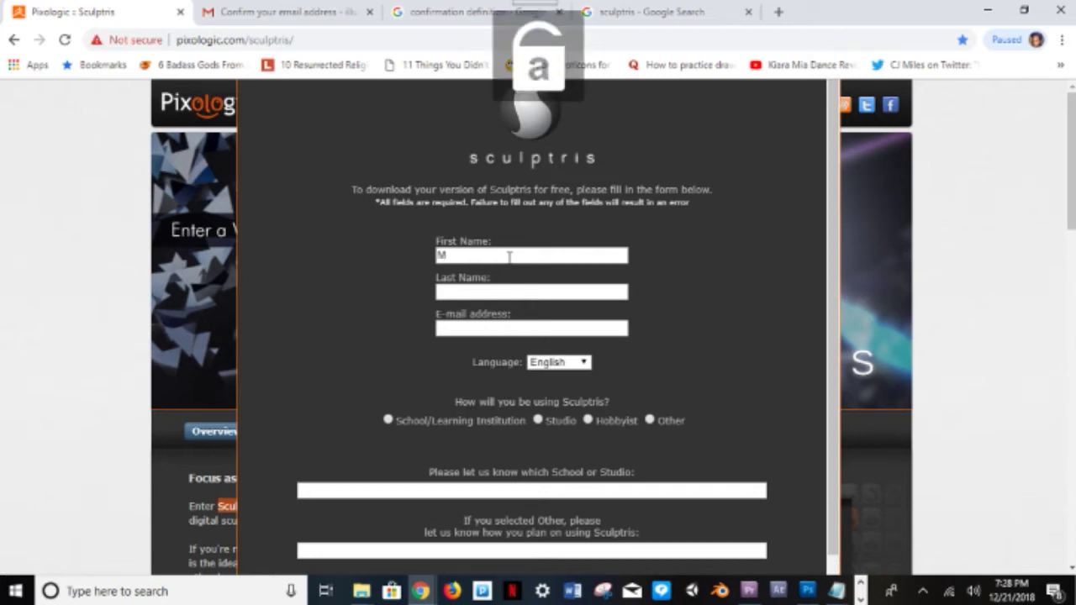
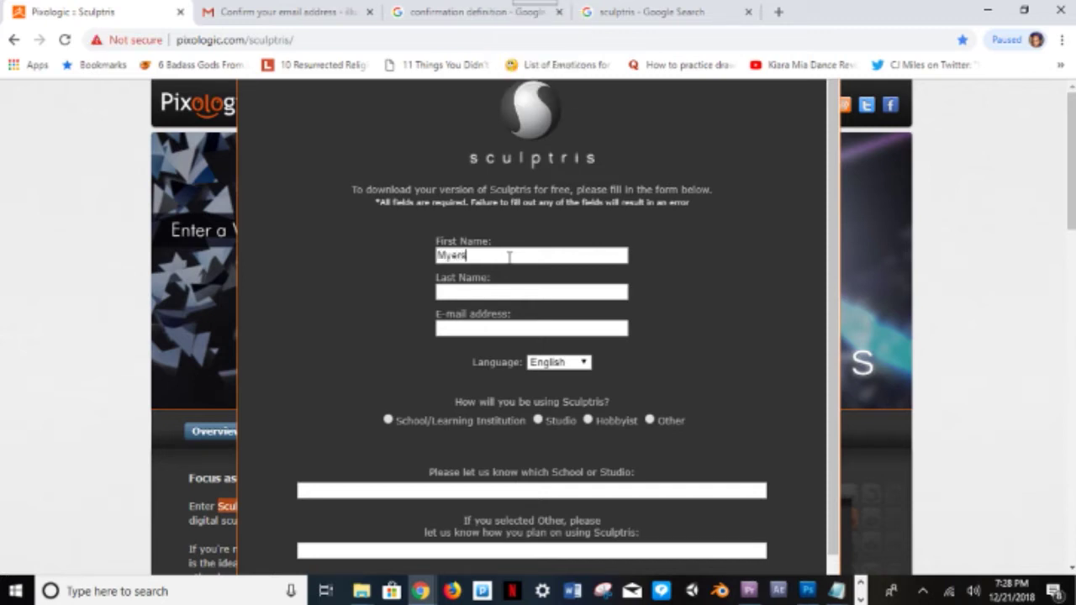
click(515, 294)
key(Caps_Lock)
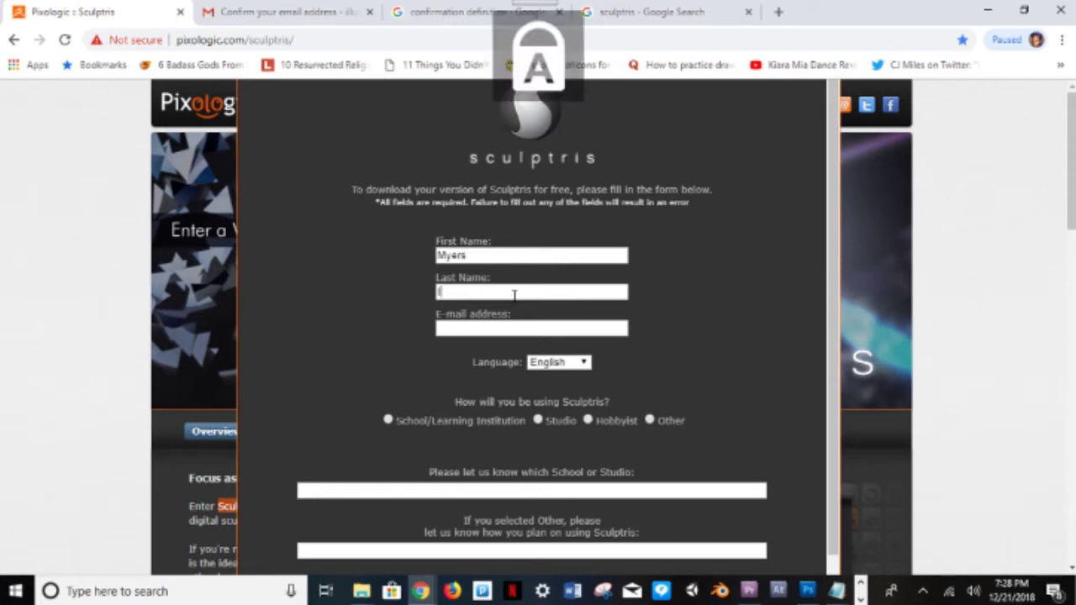
key(Caps_Lock)
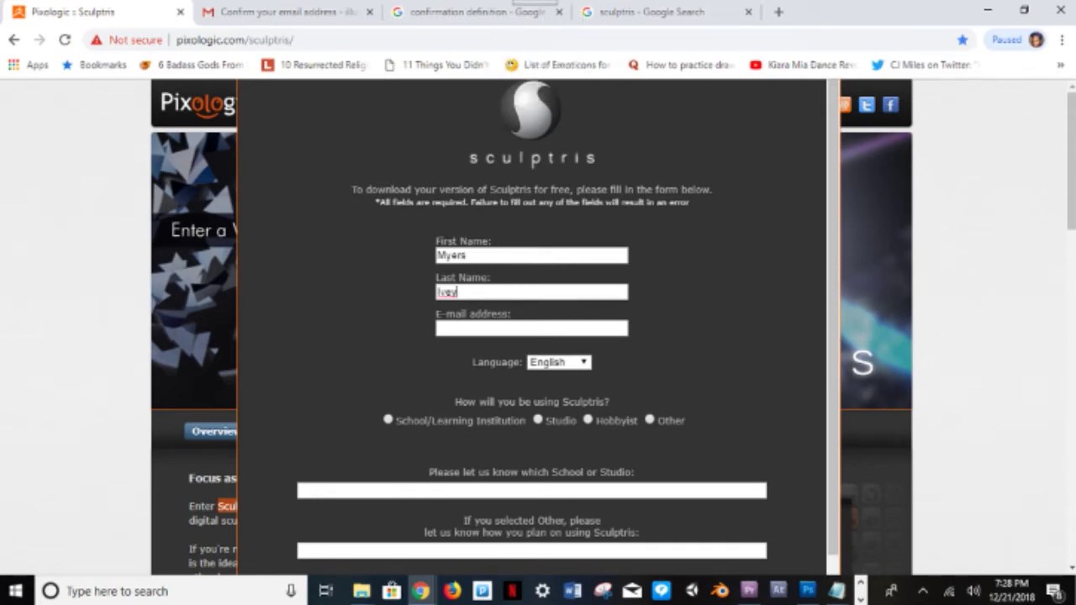
Step: Copy the e-mail address from another app and paste it into the E-mail address field
click(836, 591)
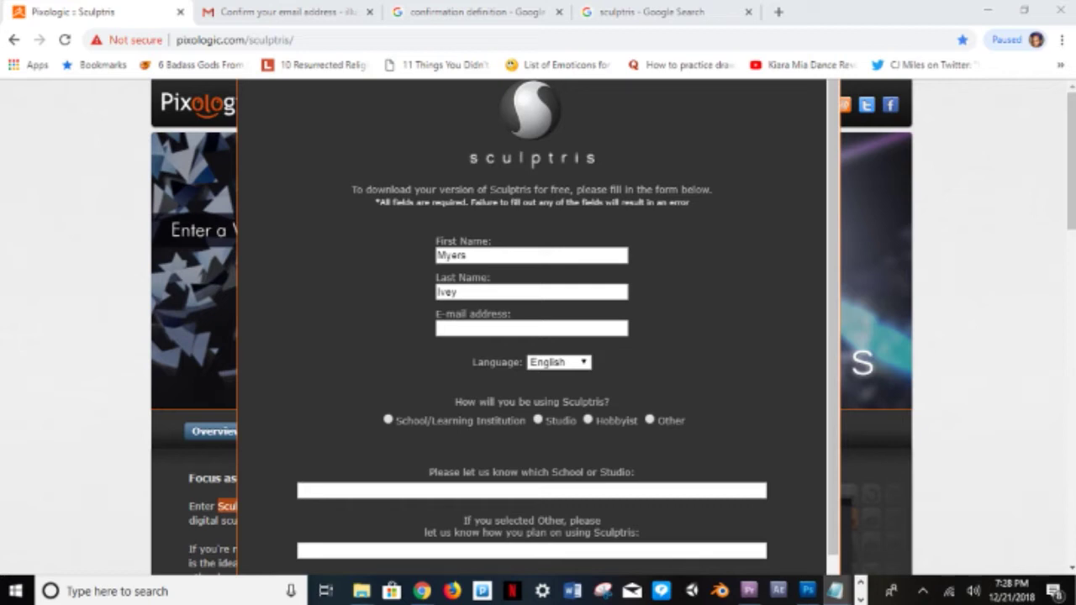
click(498, 328)
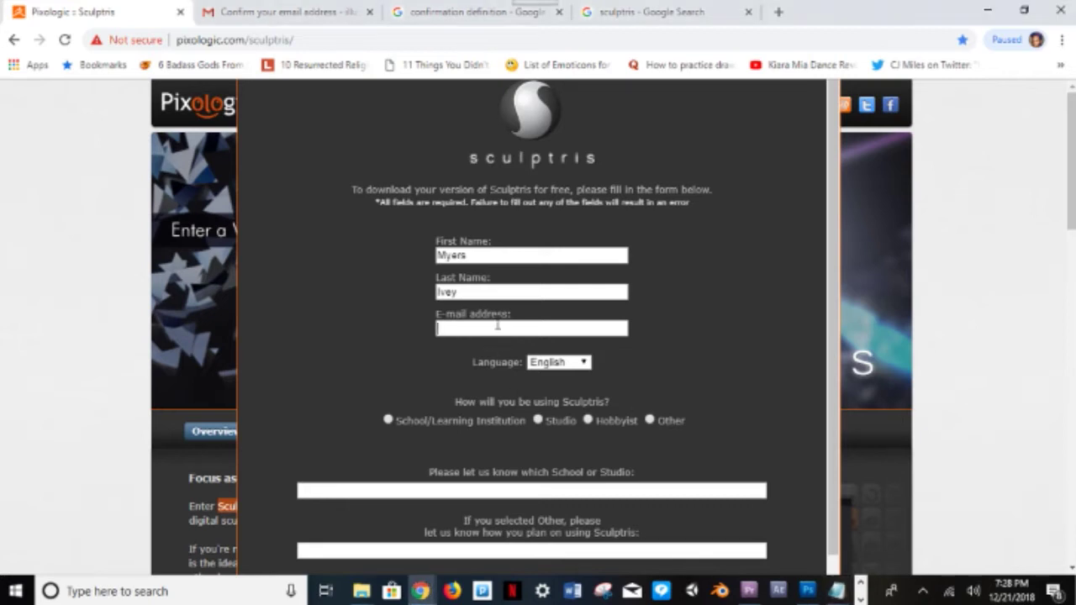
key(ctrl+v)
click(699, 370)
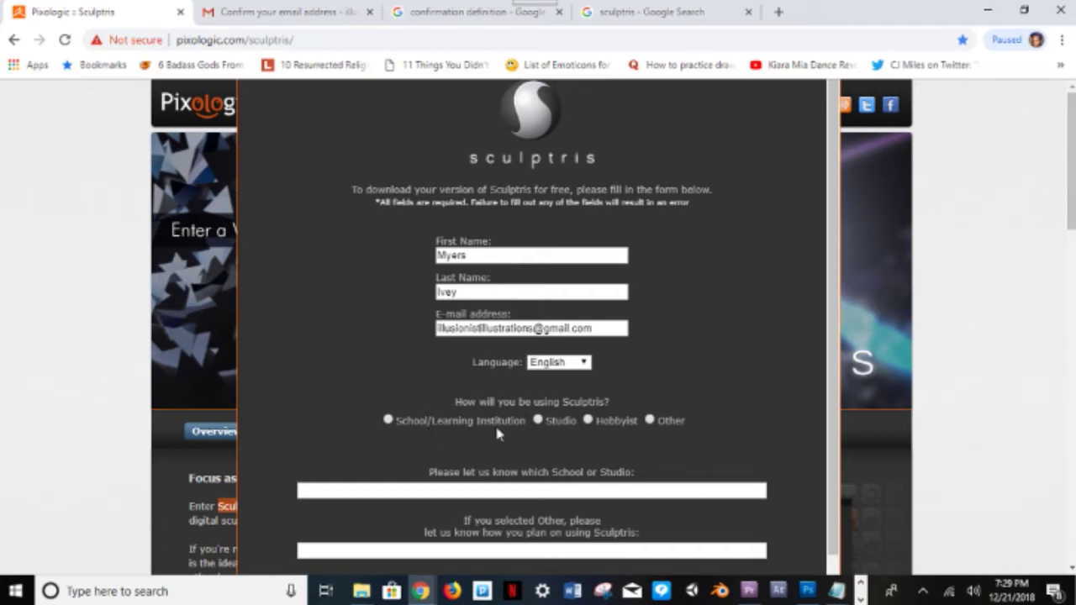
Step: Select Other as the intended use of Sculptris
click(651, 421)
scroll(713, 433, down, 1)
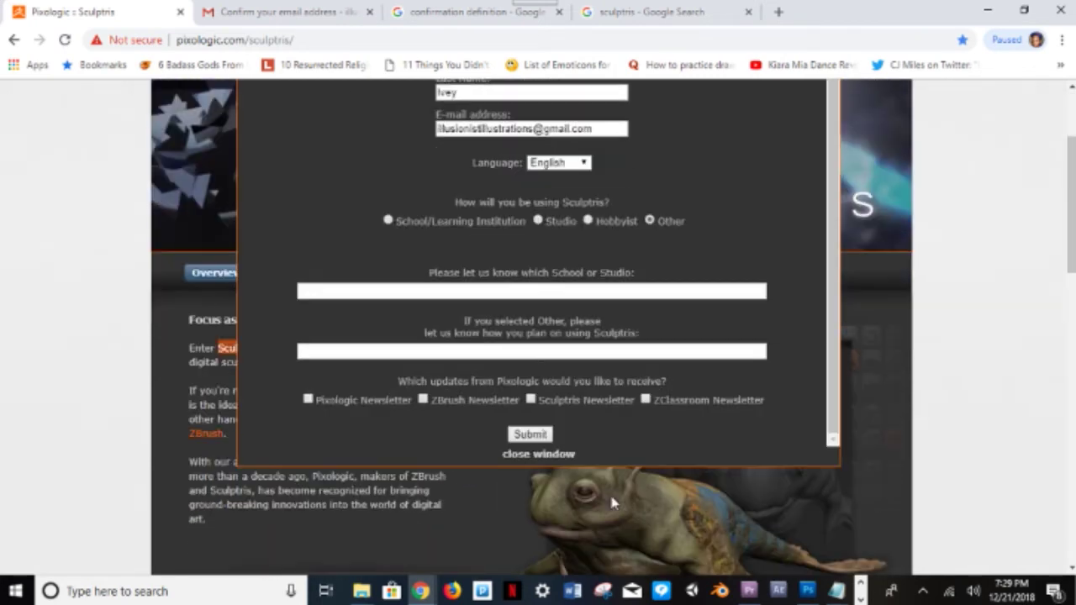
scroll(611, 501, down, 3)
Step: Describe the planned use as 'teaching on youtube about 3d modeling with sculptiris'
click(468, 354)
text(teachin)
text(g on)
text( sc)
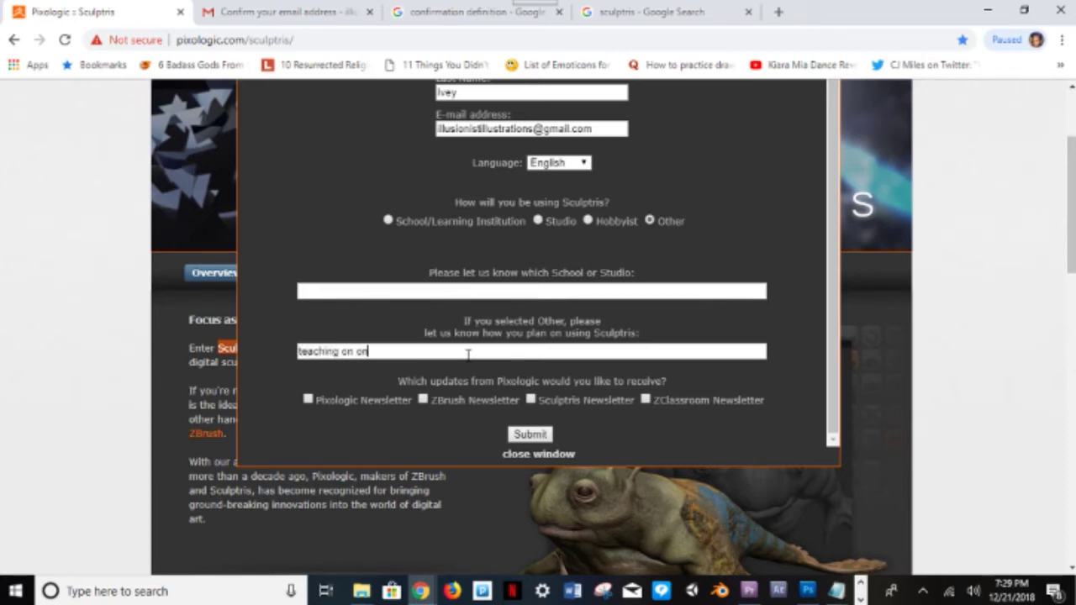
key(BackSpace)
key(BackSpace)
text(youtu)
key(BackSpace)
text(ube abotu)
key(BackSpace)
key(BackSpace)
text(ut)
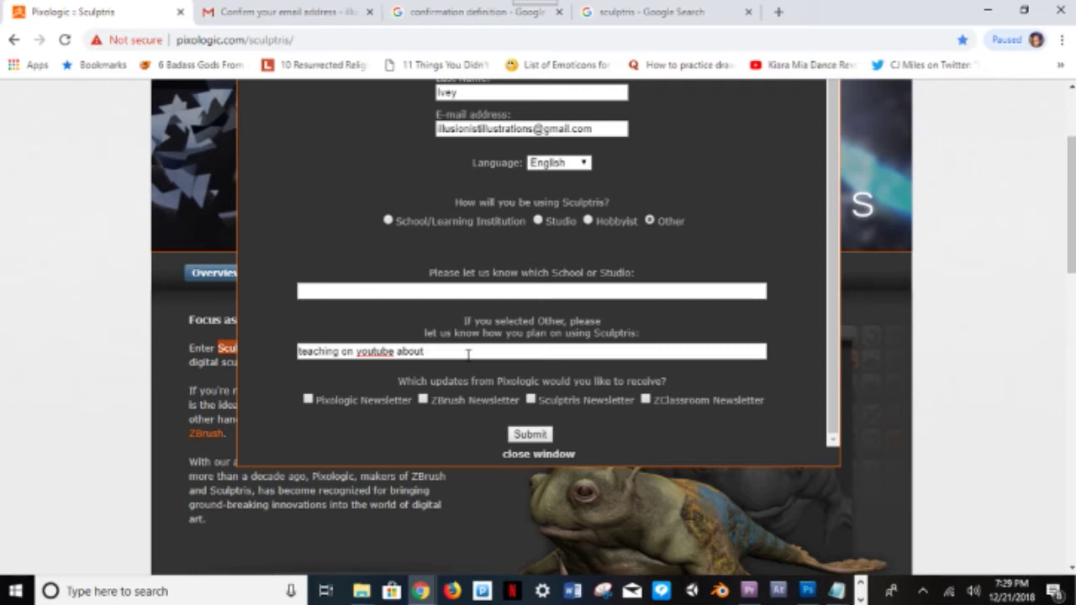
text( 3d modeling )
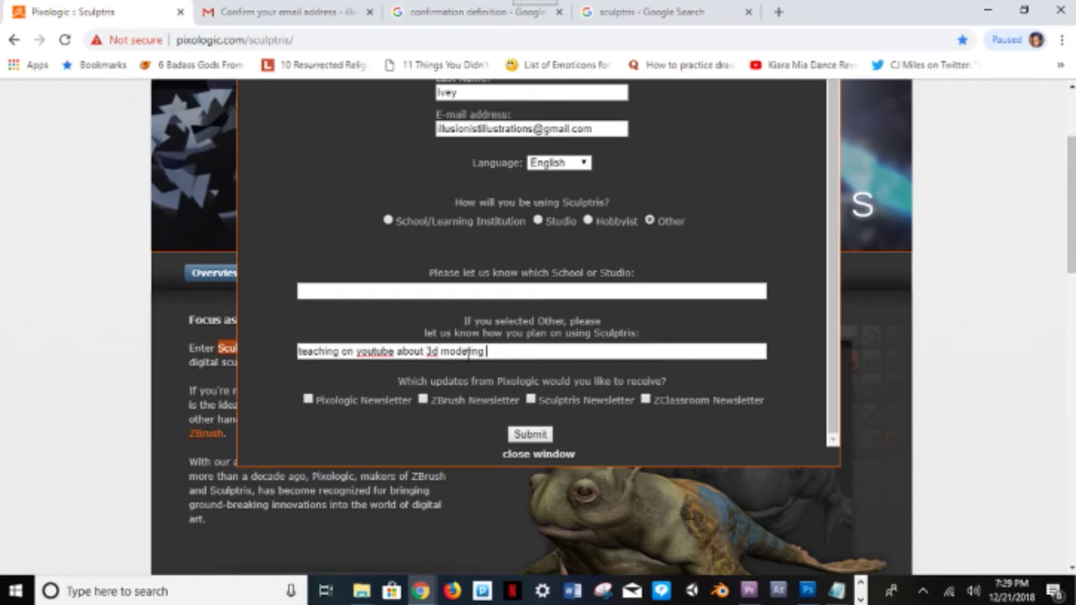
text(with scu)
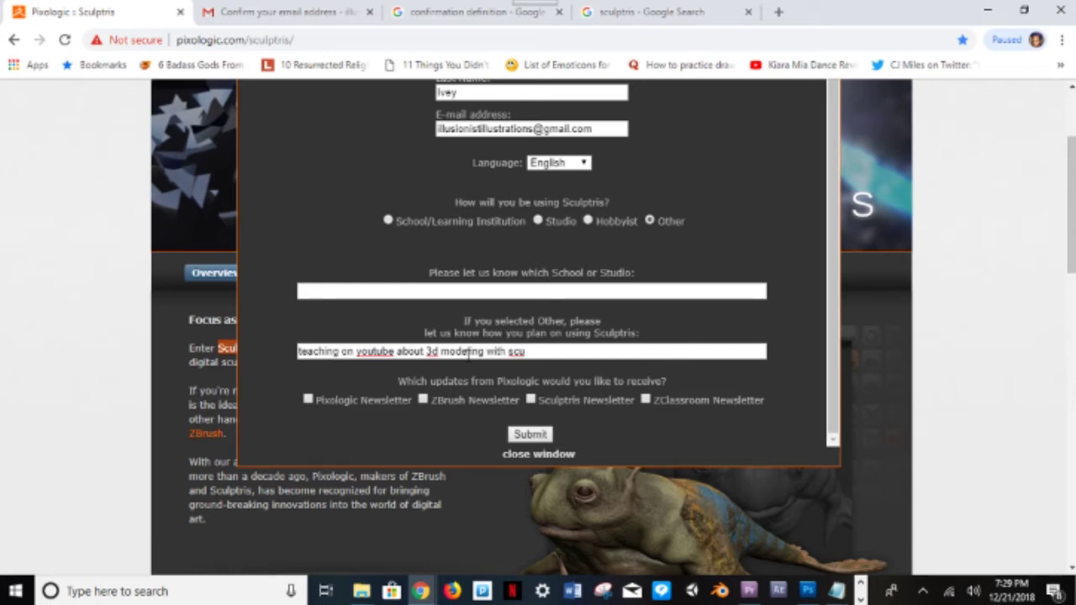
text(l)
text(pti)
text(ris)
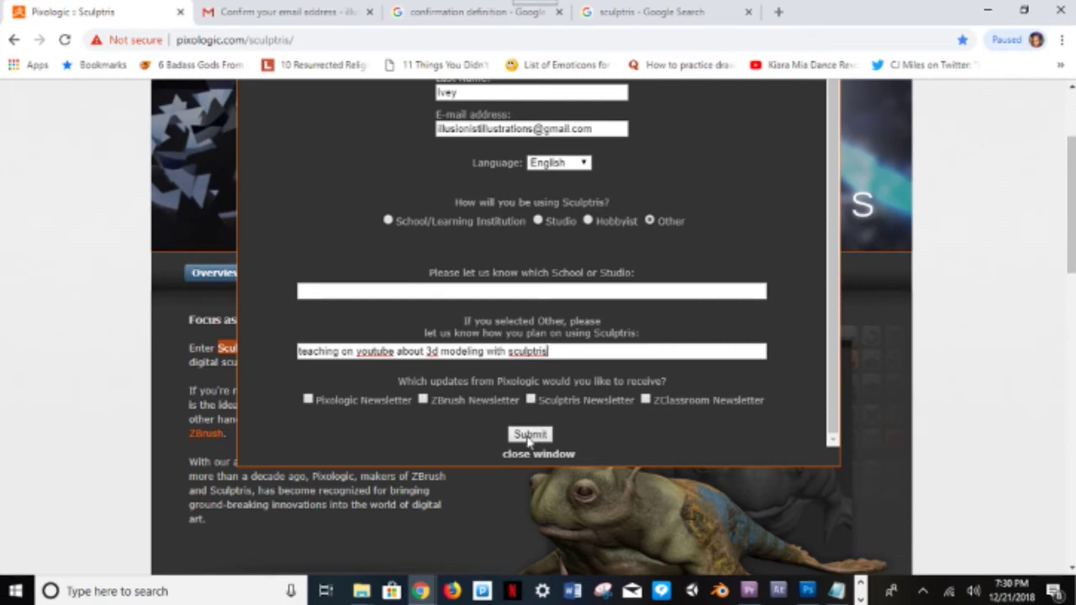
Step: Leave the Pixologic, ZBrush, Sculptris and ZClassroom newsletters unchecked and submit the form
click(309, 400)
click(423, 401)
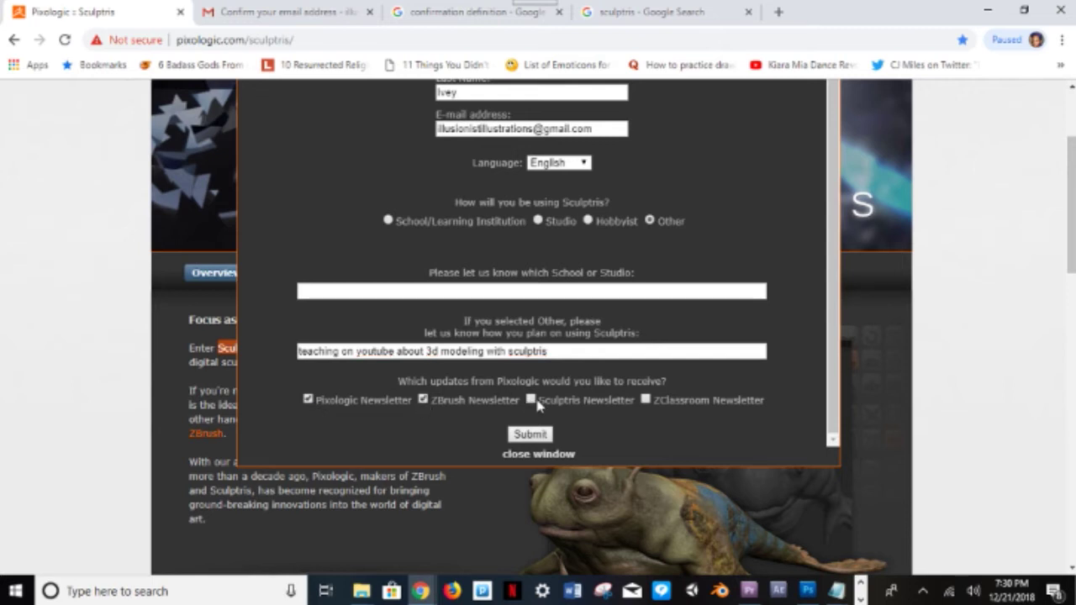
click(645, 400)
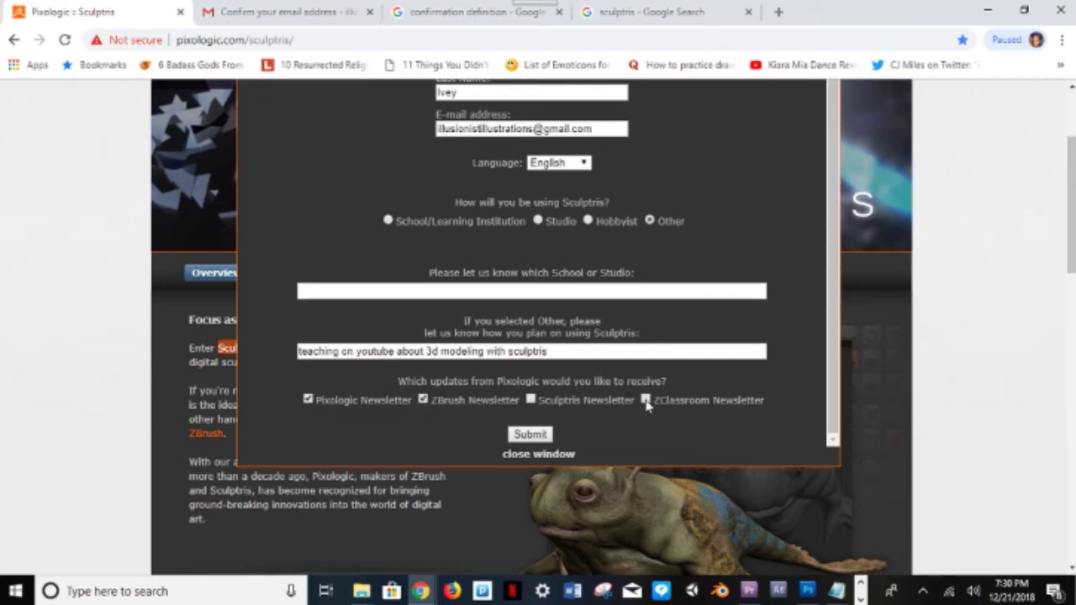
click(532, 401)
click(422, 400)
click(532, 401)
click(645, 400)
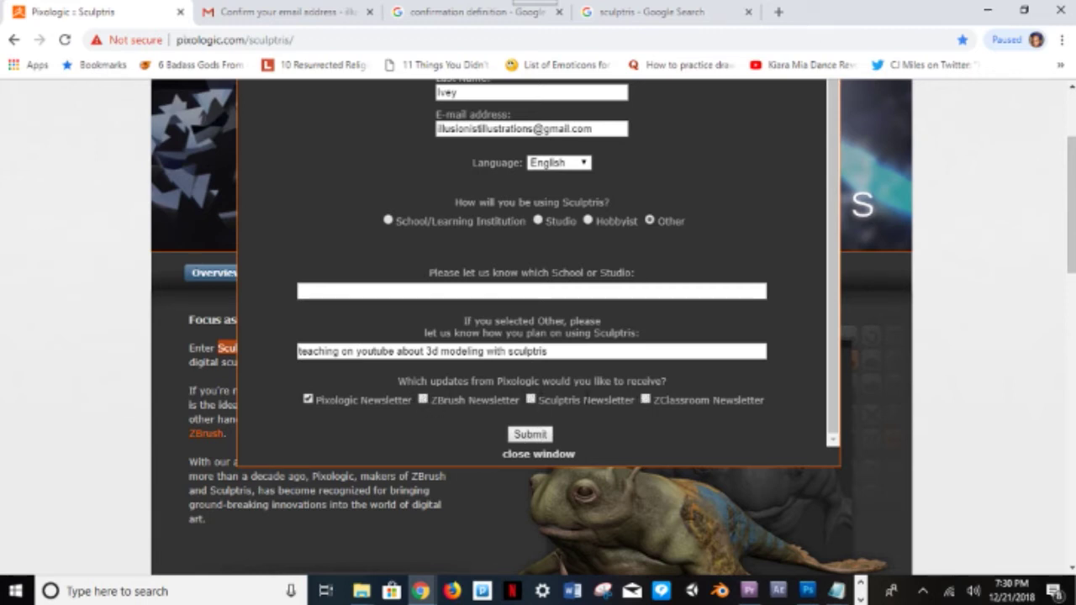
click(308, 401)
click(530, 435)
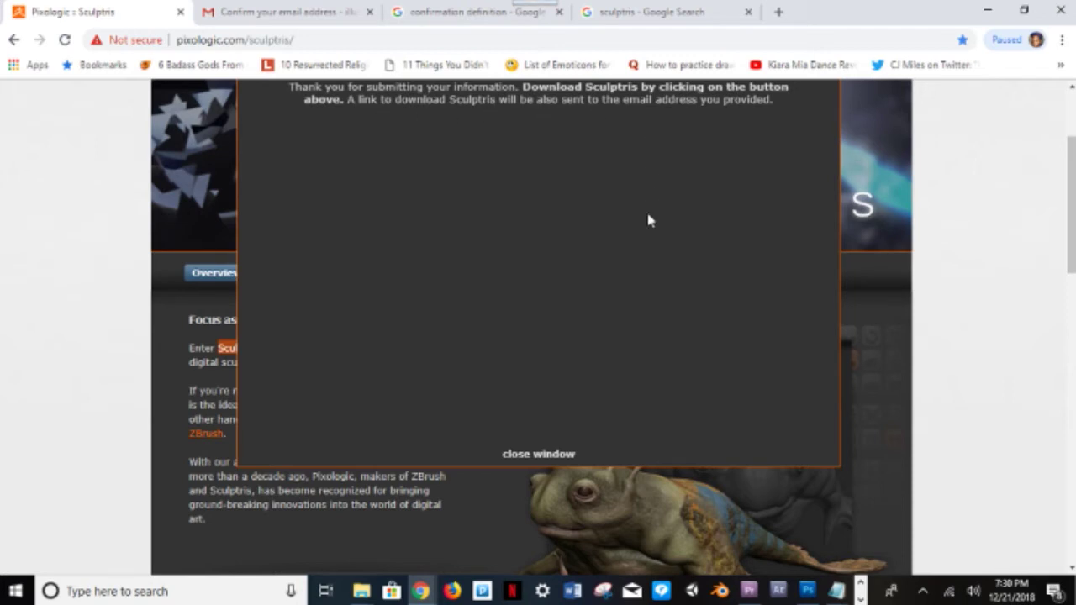
Step: Start the direct 'Download Sculptris For Windows' installer download from the thank-you window
scroll(641, 328, up, 2)
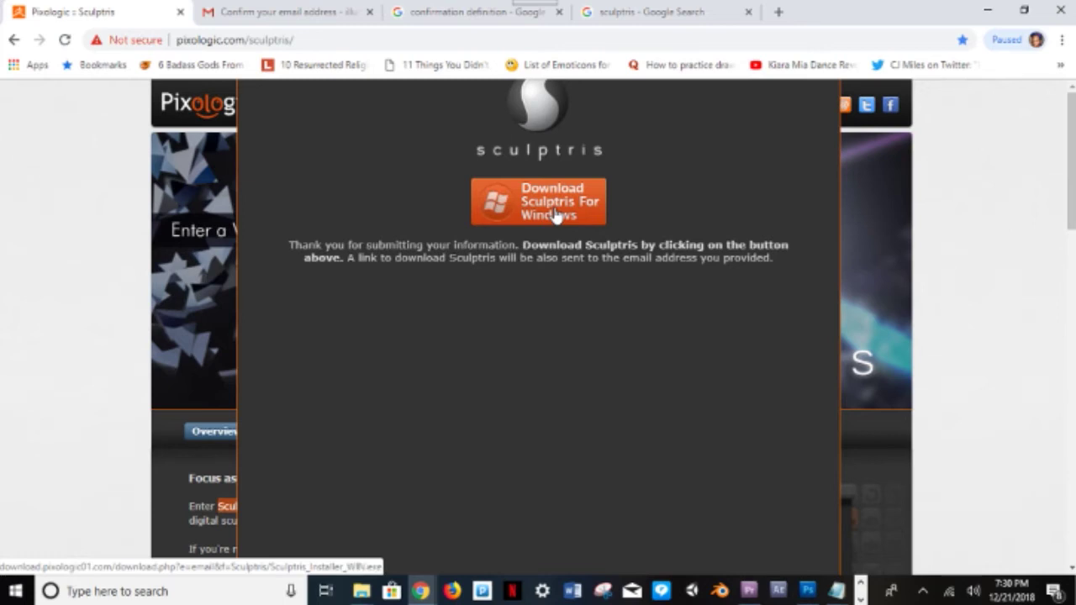
click(554, 216)
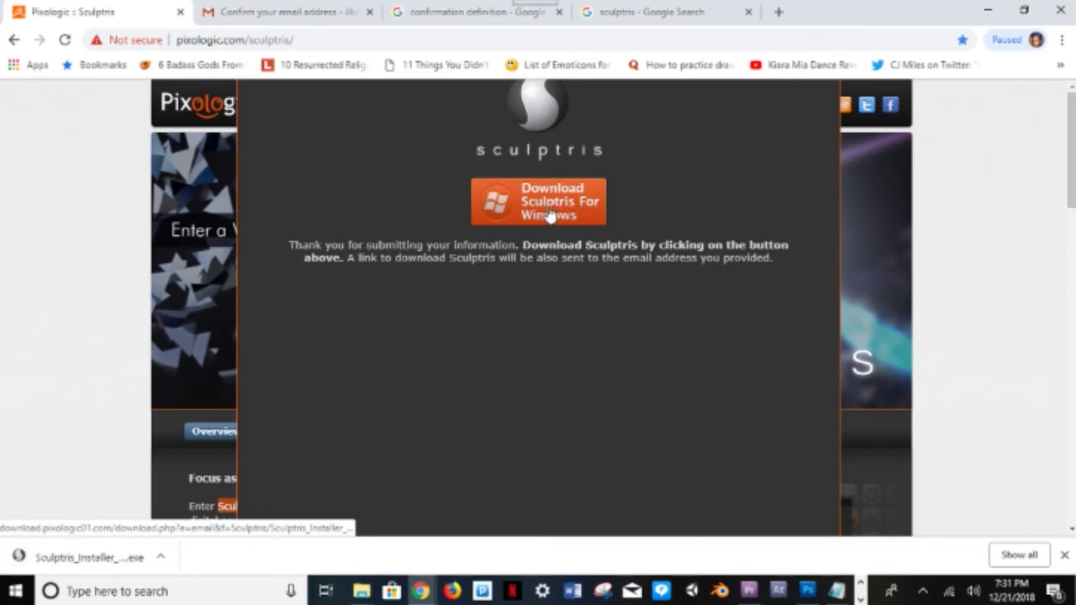
Step: Show the downloaded Sculptris installer .exe in its folder via the download bar
click(161, 559)
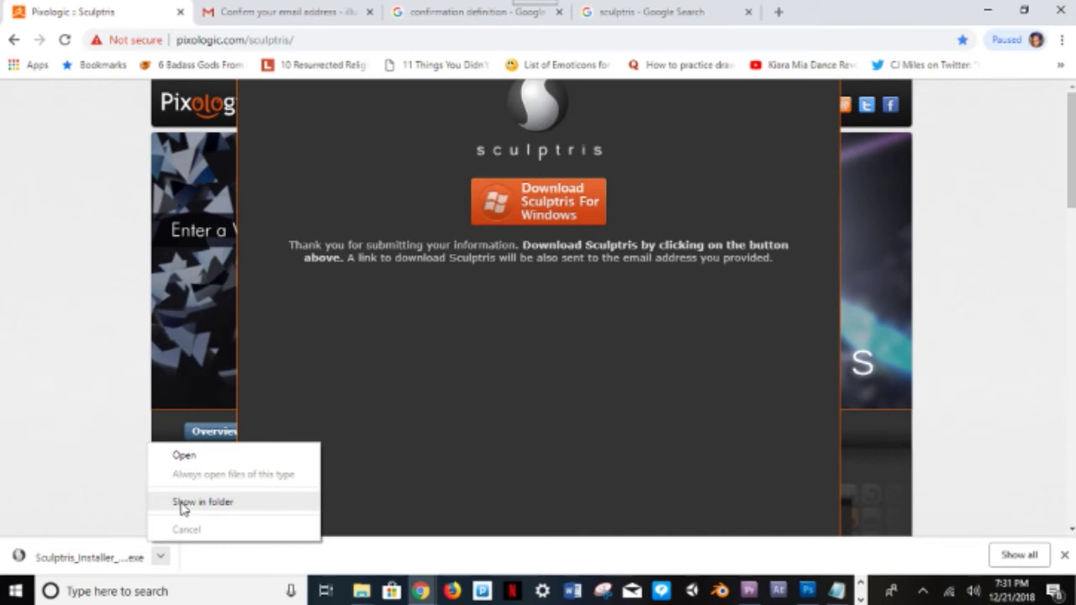
click(228, 505)
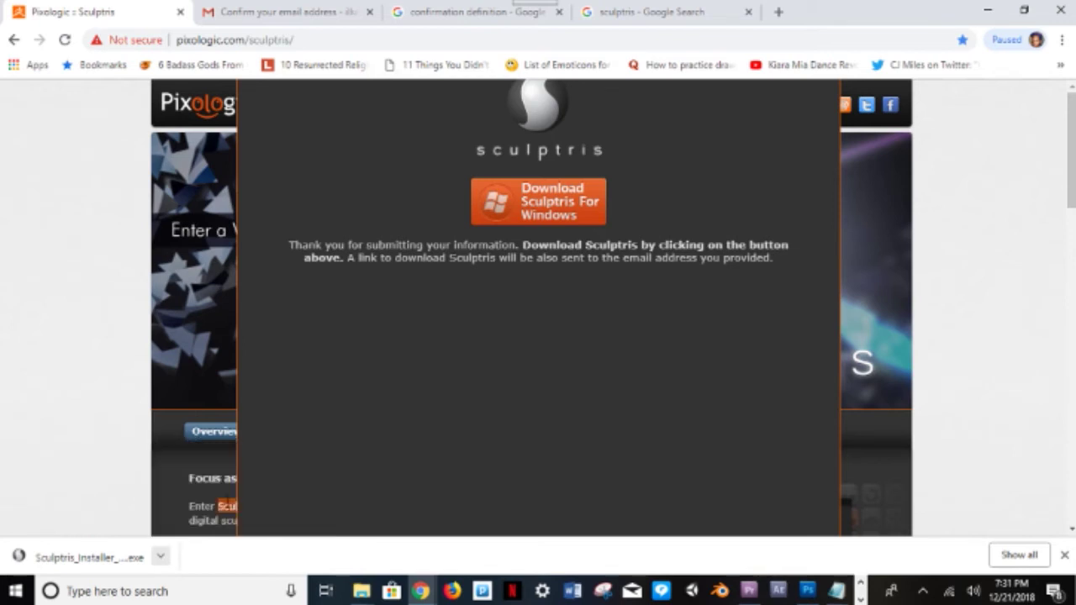
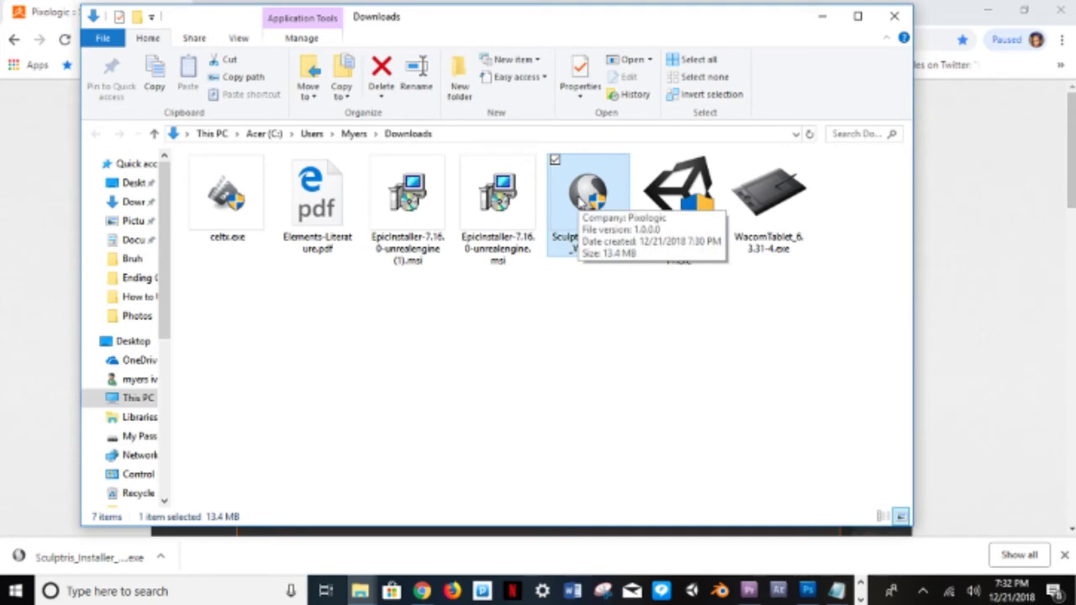
Step: Run Sculptris_Installer_WIN.exe from the Downloads folder
double_click(581, 200)
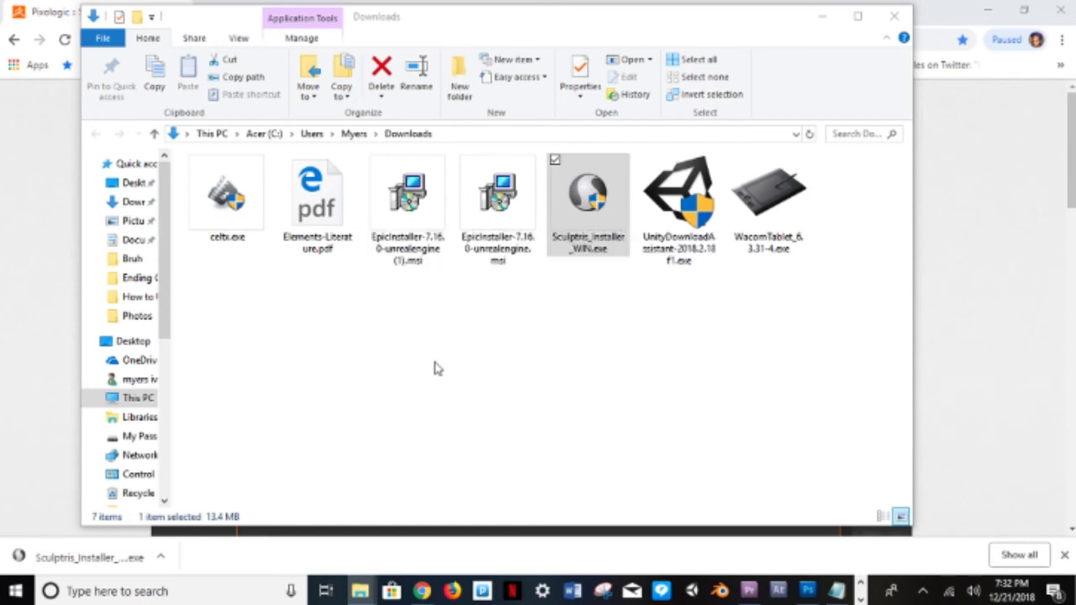
Step: Accept the licence agreement, keep the default install folder, and install Sculptris Alpha 6
click(613, 432)
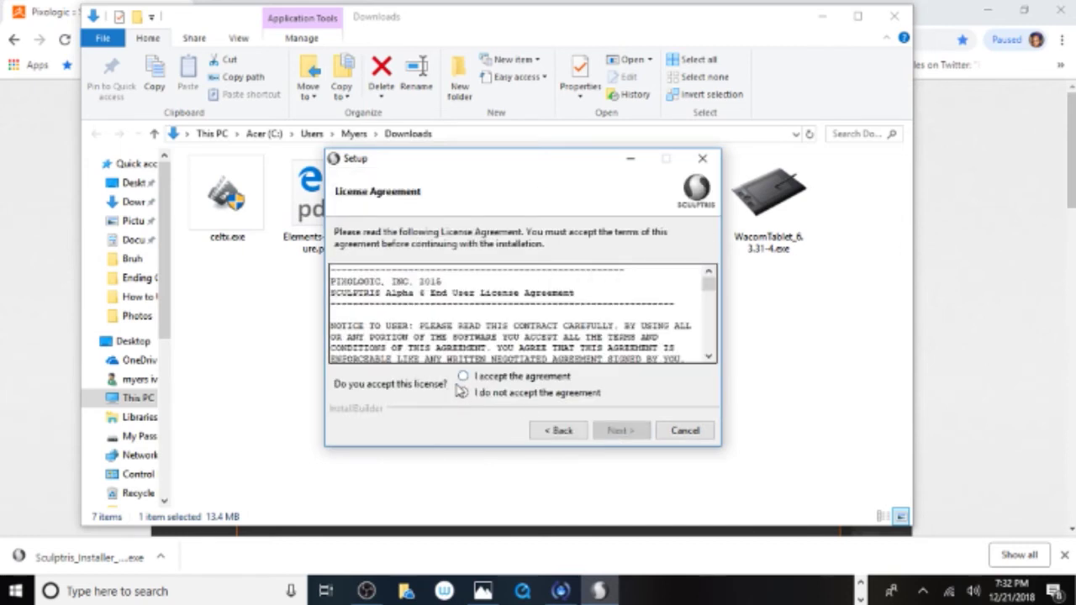
click(463, 378)
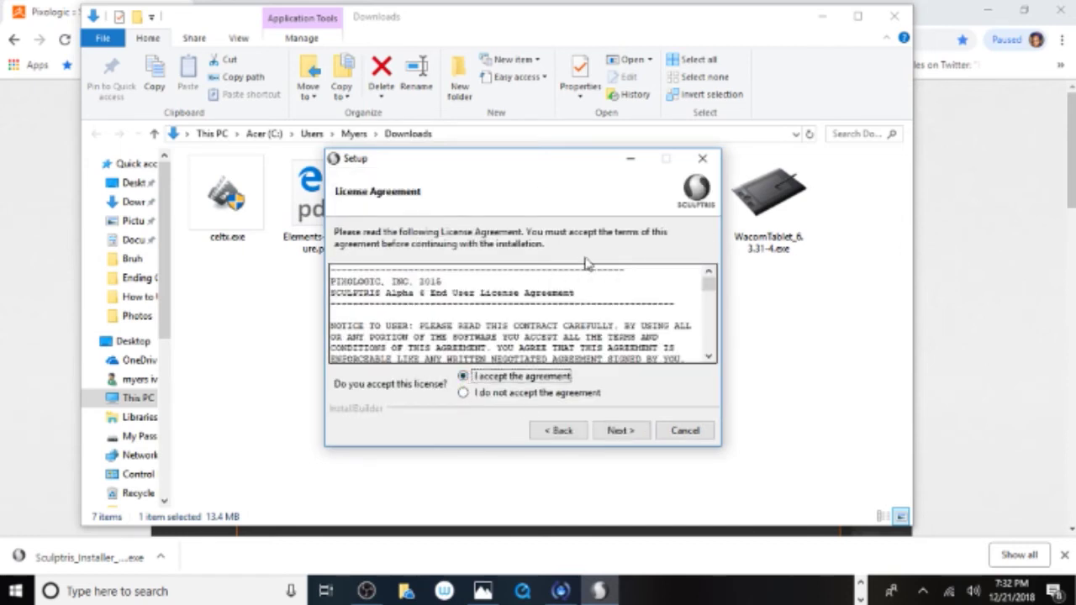
scroll(711, 285, down, 3)
scroll(711, 286, up, 3)
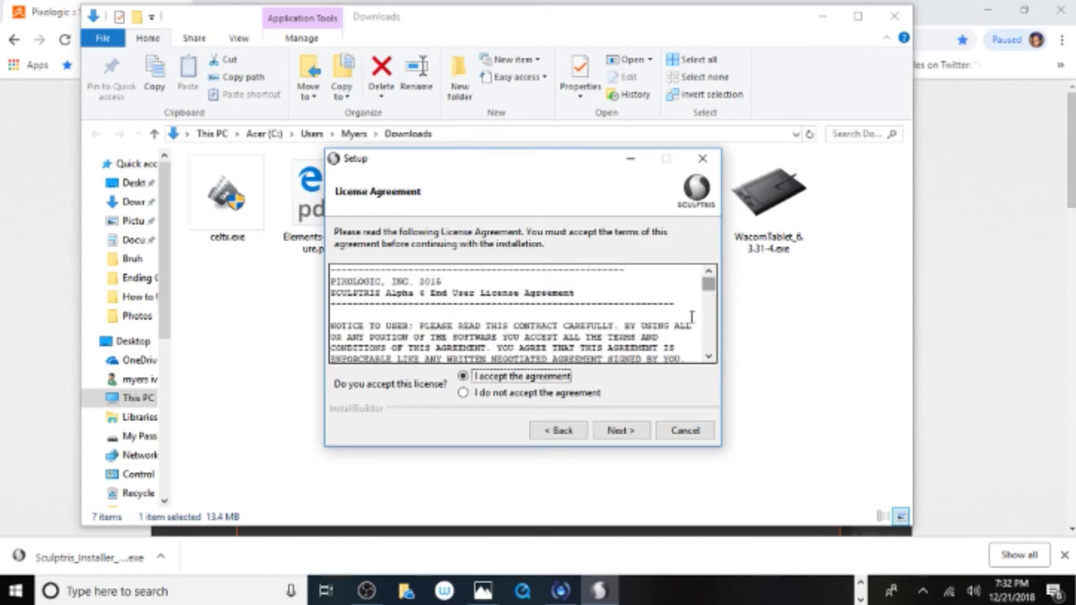
click(621, 430)
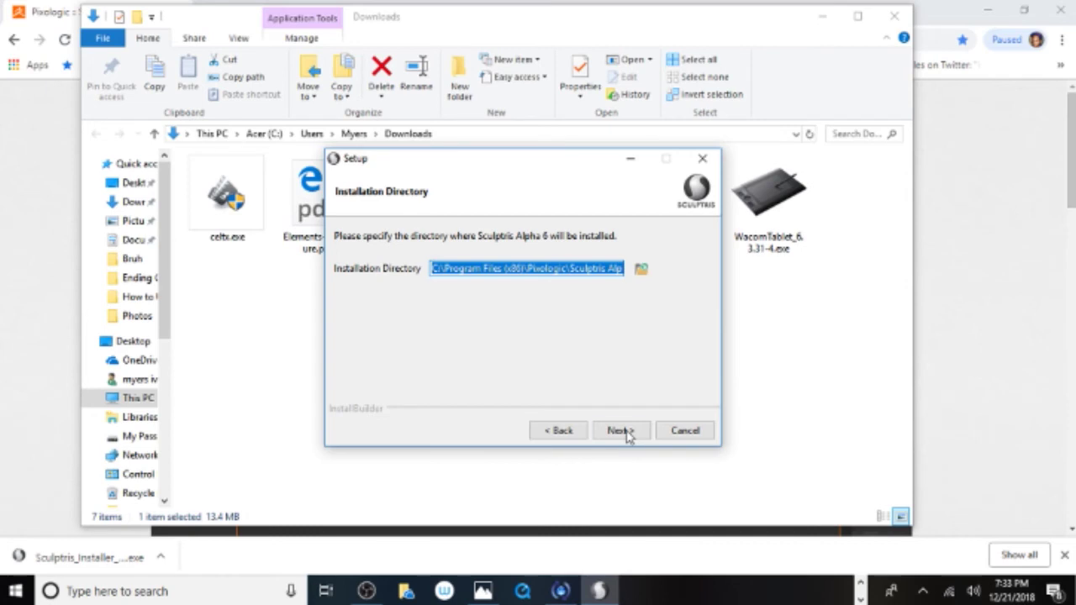
click(621, 430)
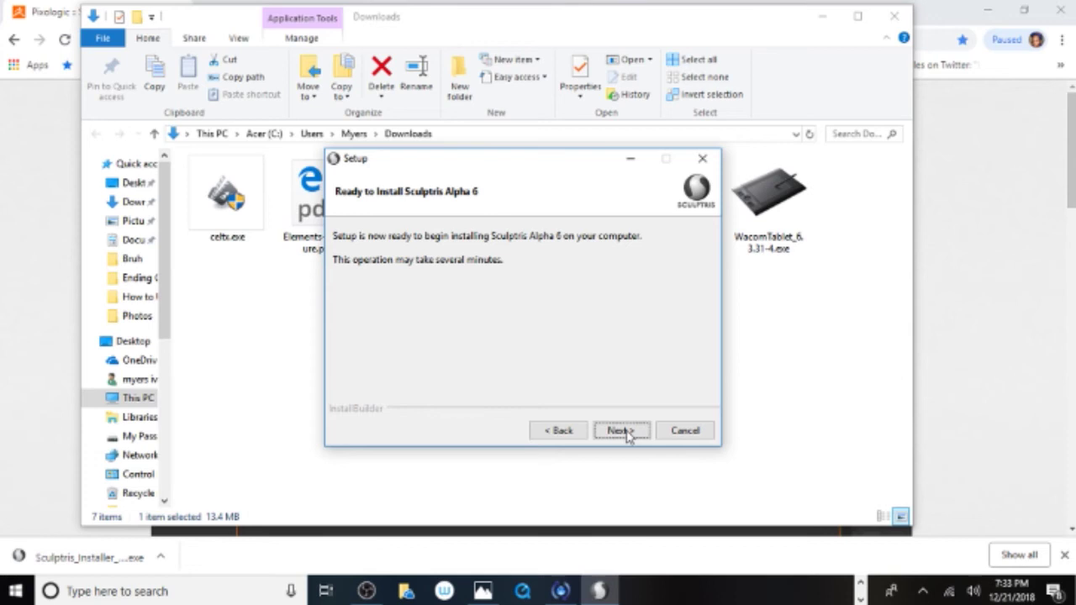
click(624, 431)
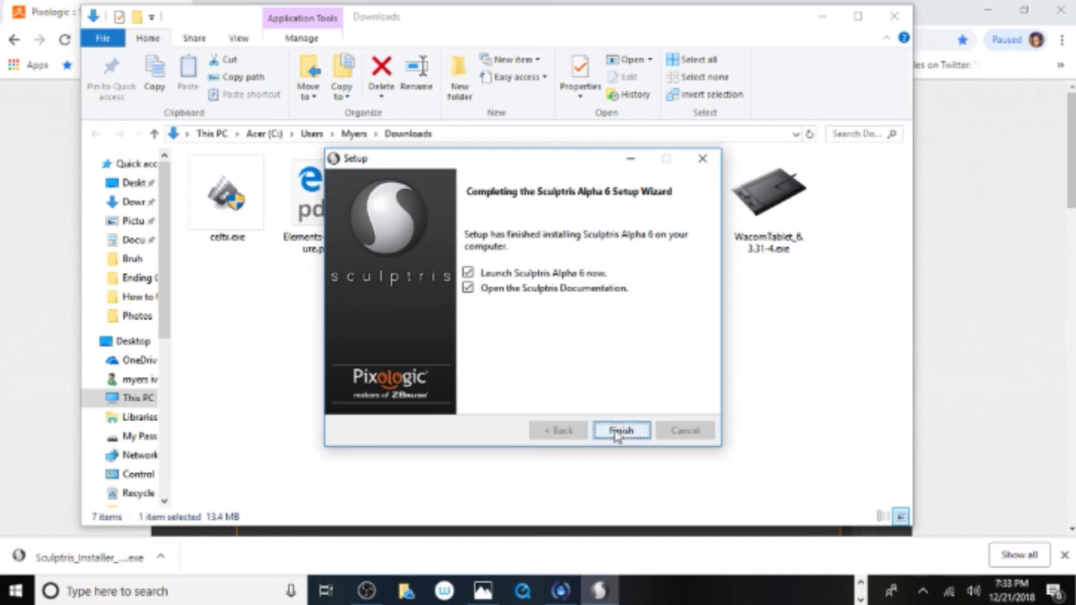
Step: Finish setup with launch and documentation checked, skim the documentation PDF, and return to Sculptris
click(620, 431)
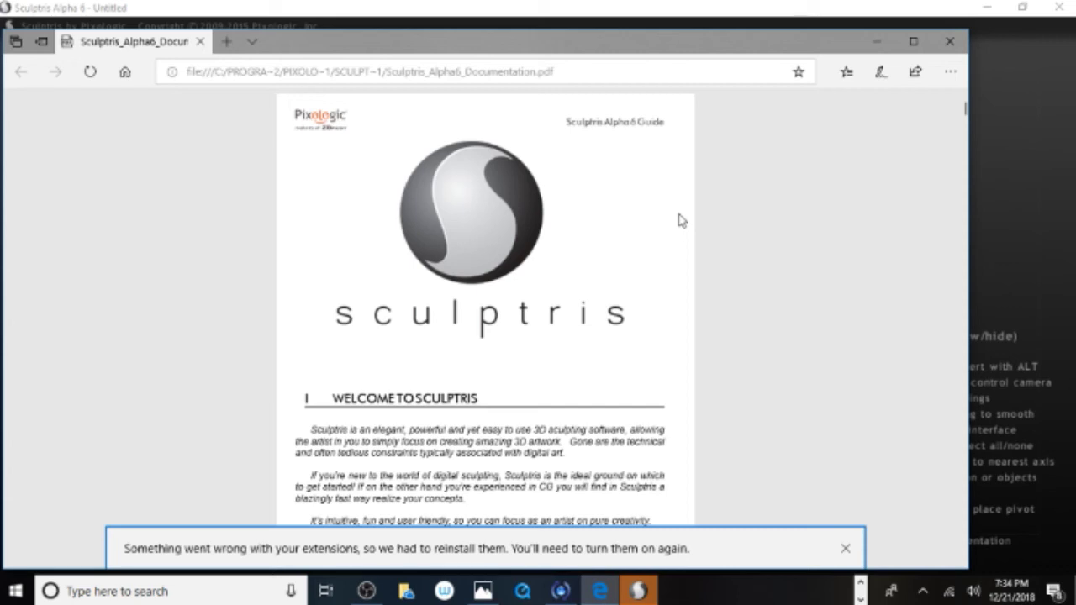
scroll(681, 221, down, 5)
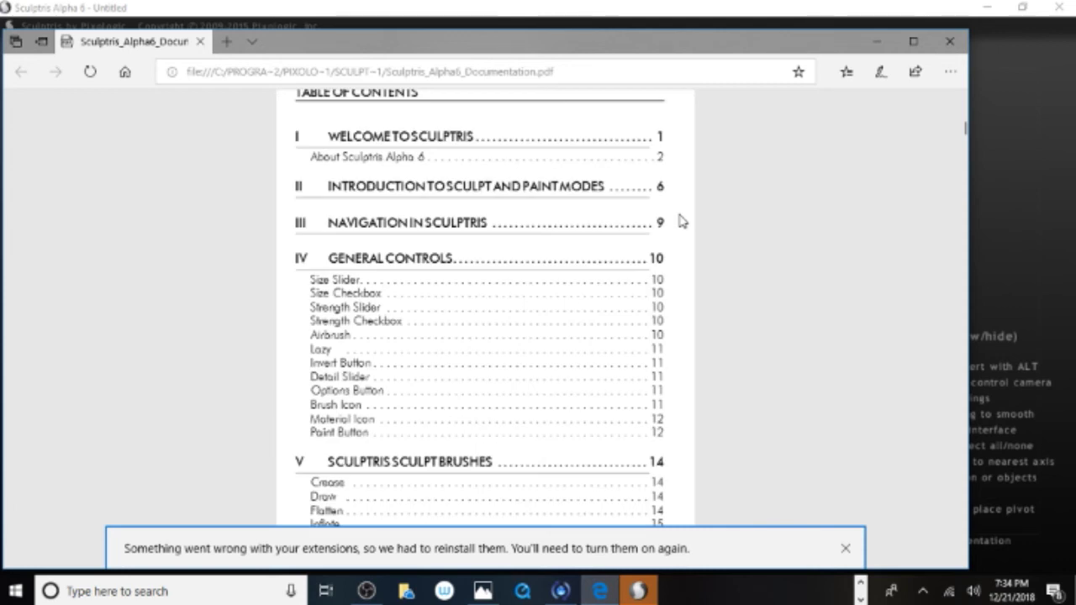
scroll(681, 220, up, 5)
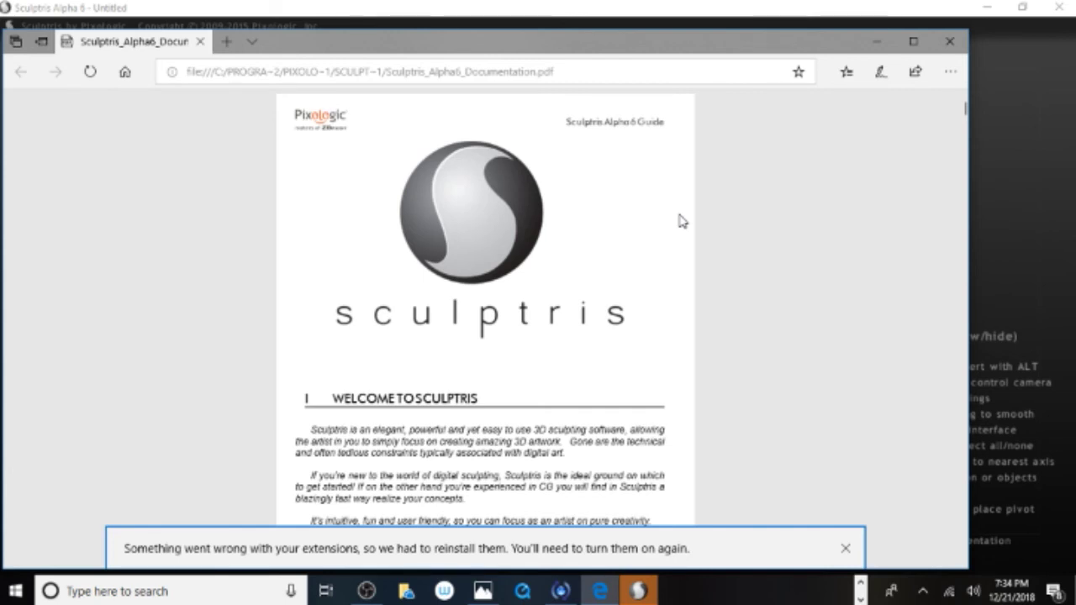
key(alt+Tab)
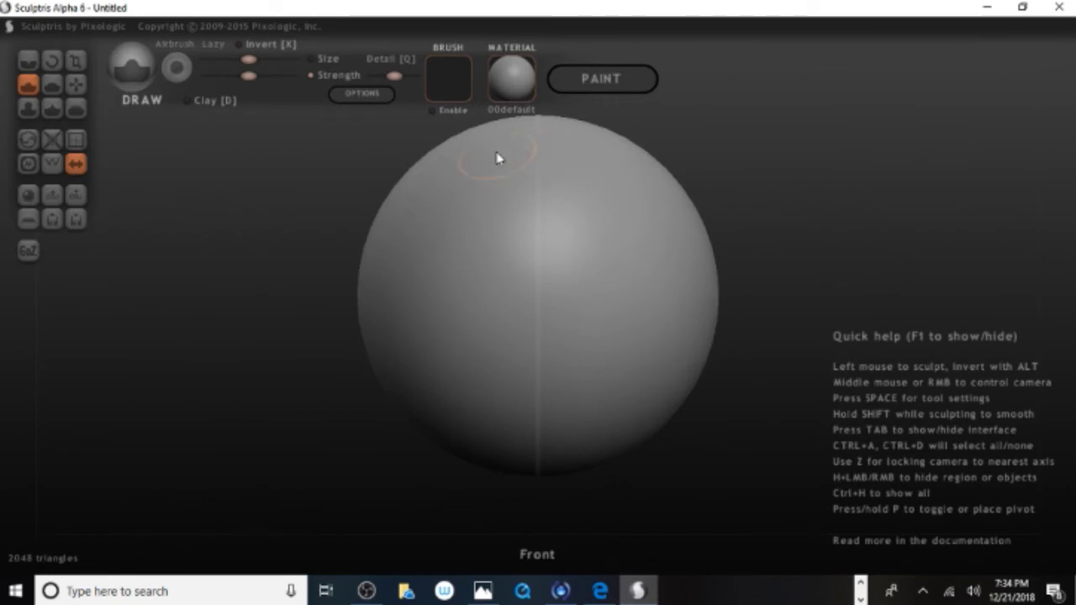
Step: Sculpt symmetrical ridged folds into the sphere's upper surface with the Draw brush
mouse_move(457, 241)
mouse_down()
mouse_move(340, 179)
mouse_move(470, 237)
mouse_move(497, 336)
mouse_move(432, 196)
mouse_move(448, 247)
mouse_move(459, 374)
mouse_move(379, 300)
mouse_move(360, 243)
mouse_move(517, 481)
mouse_move(528, 199)
mouse_move(518, 134)
mouse_up()
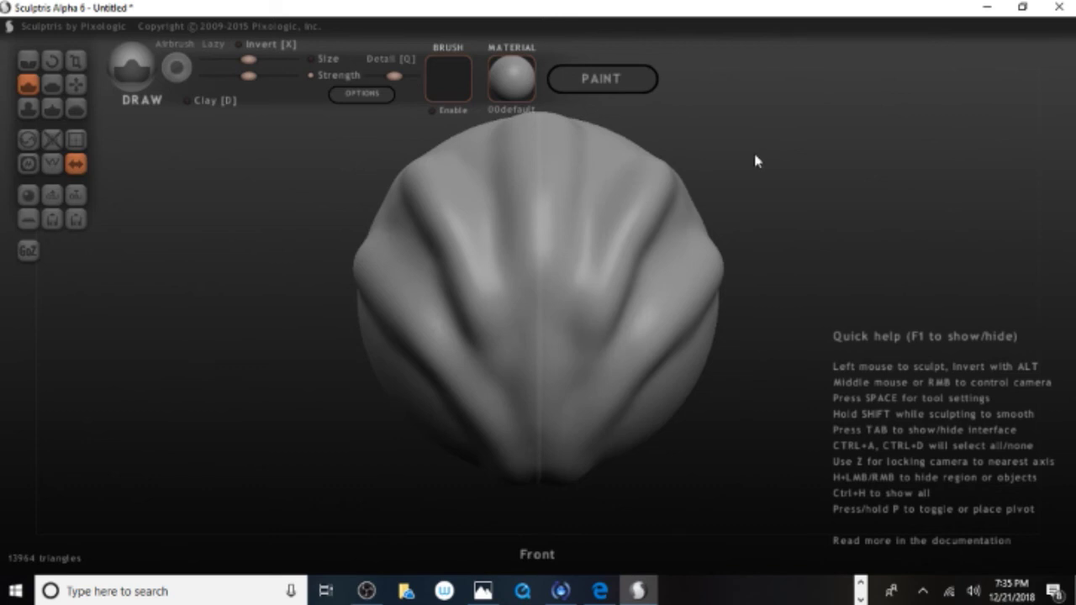
click(365, 591)
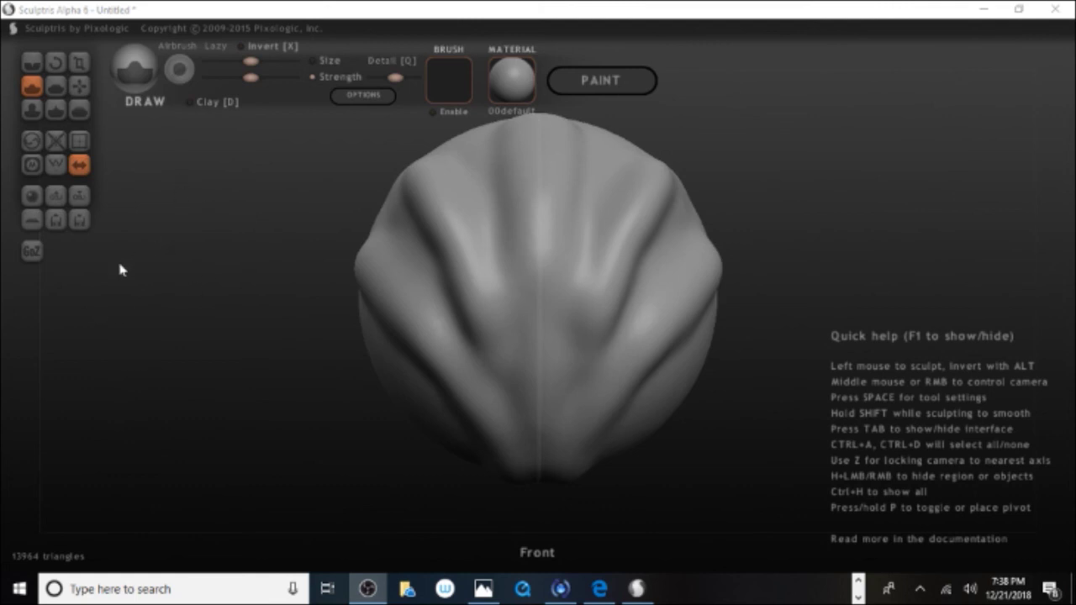
Step: Cancel both the Open and Save dialogs, leaving the sculpt unsaved, then show Task View
click(54, 219)
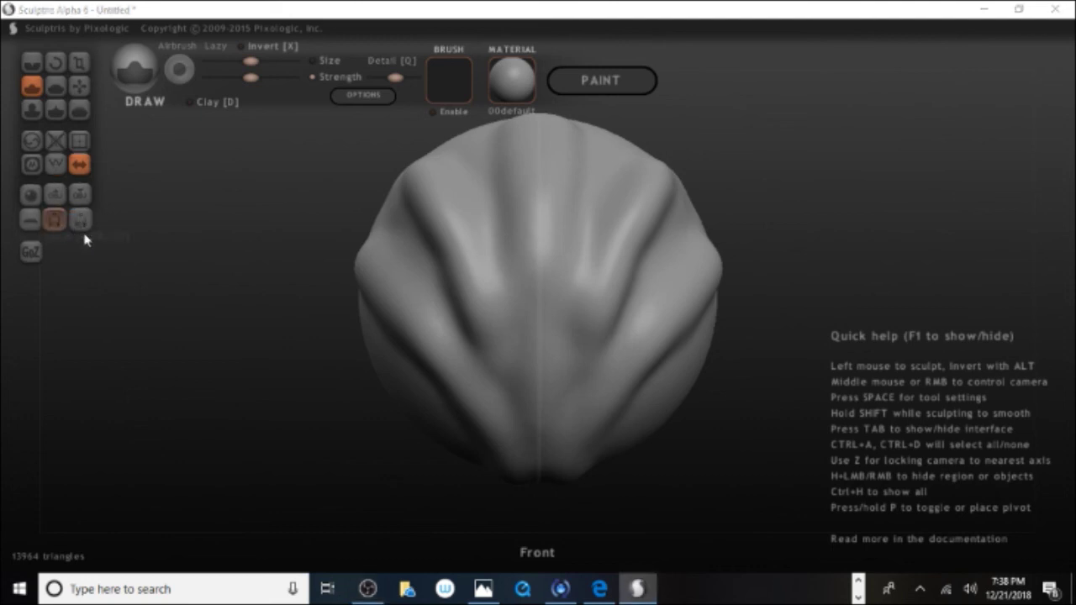
click(81, 220)
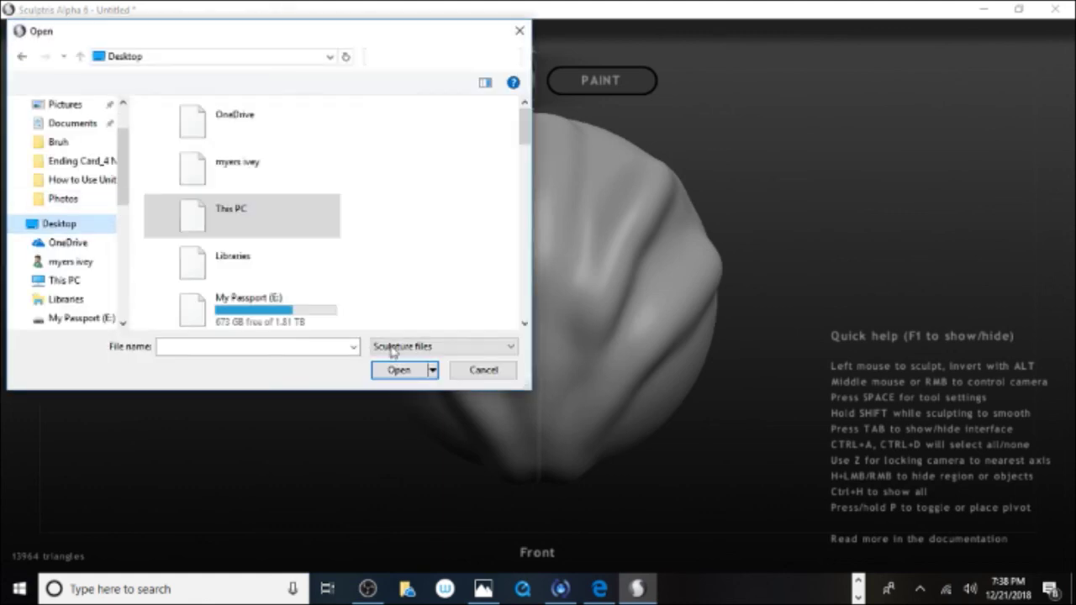
click(485, 378)
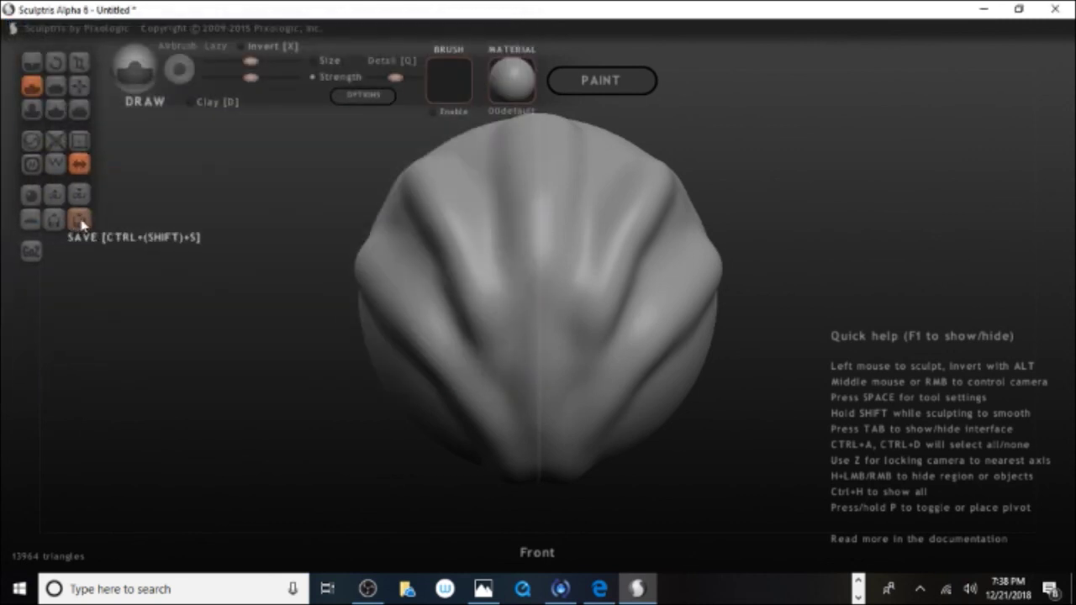
click(80, 221)
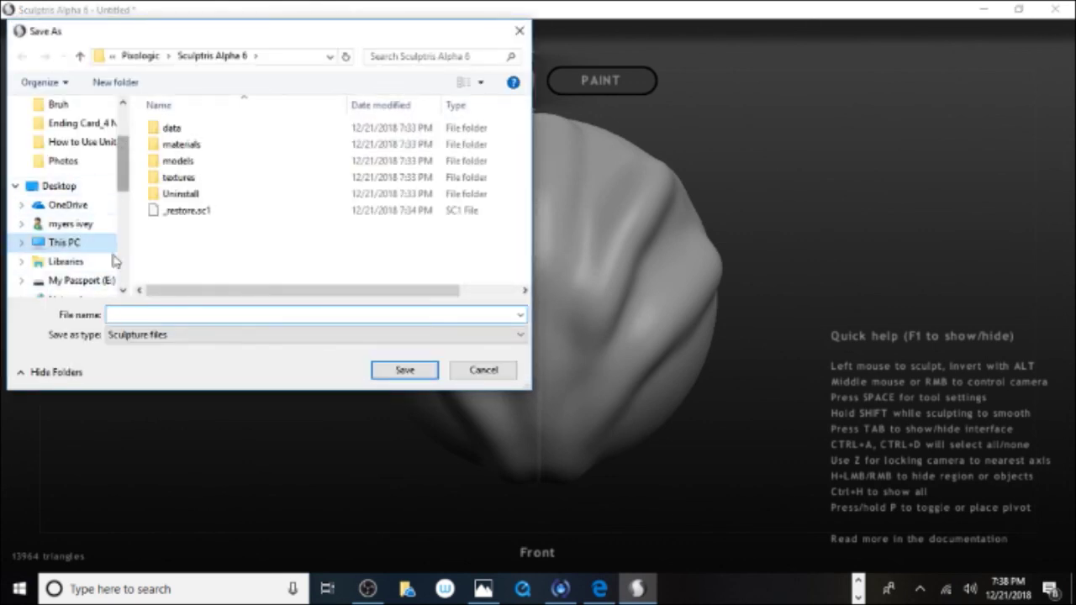
click(492, 378)
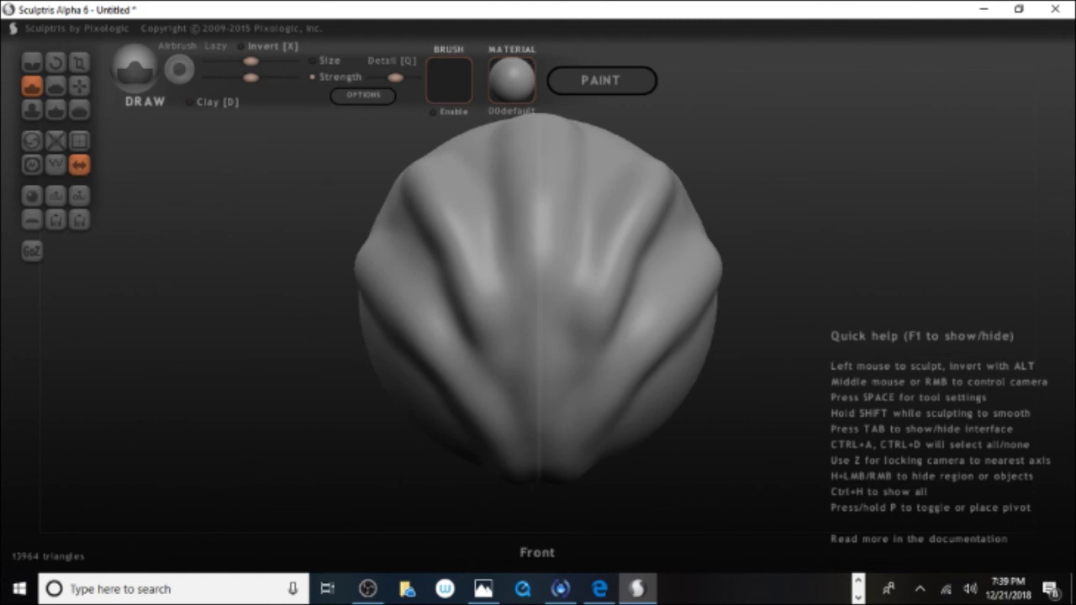
key(super+Tab)
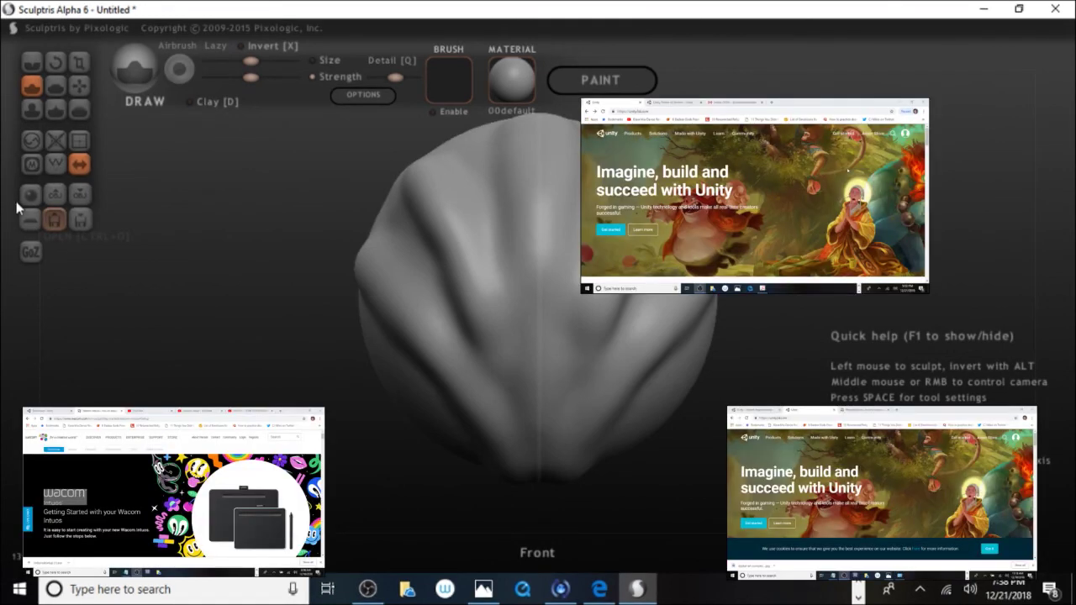